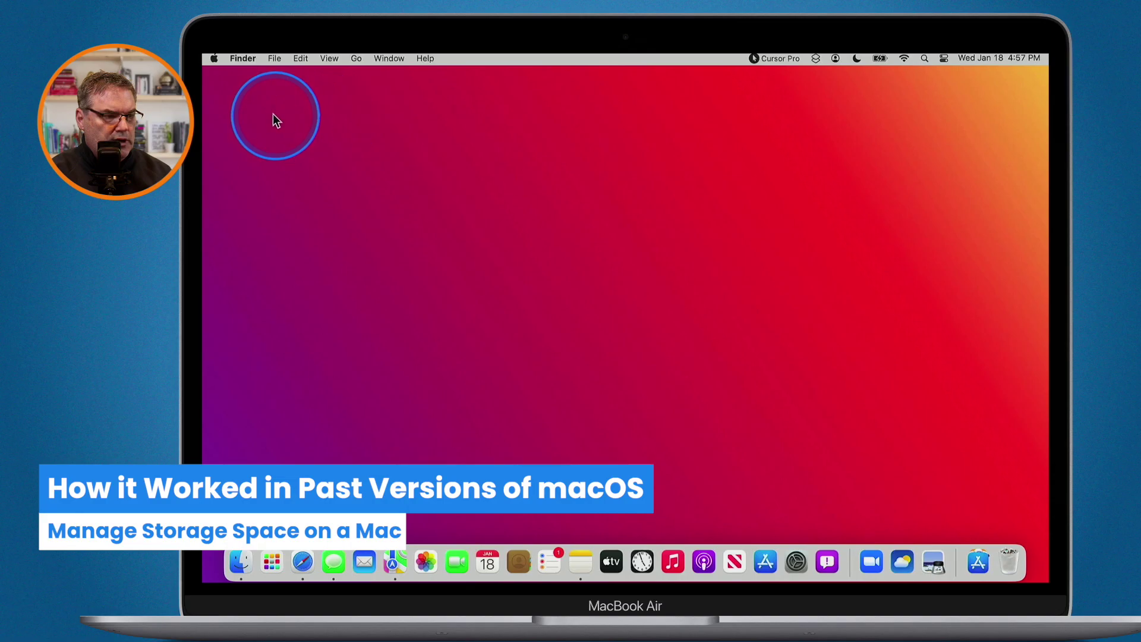
# Open the Apple menu to reach About This Mac and System Settings
pyautogui.click(213, 59)
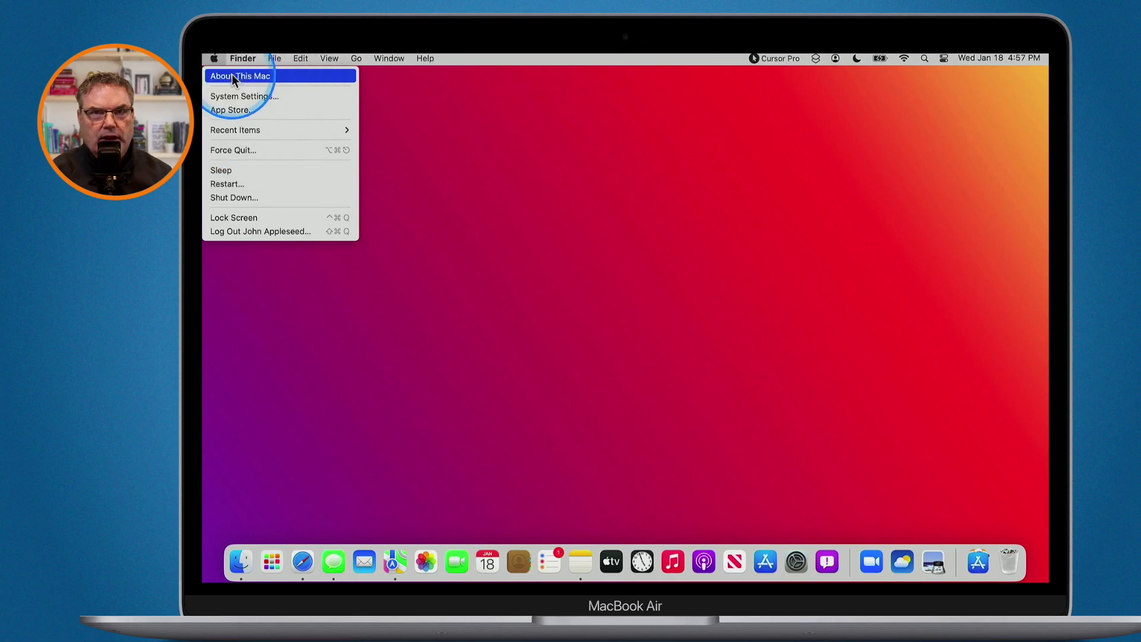
pyautogui.click(233, 76)
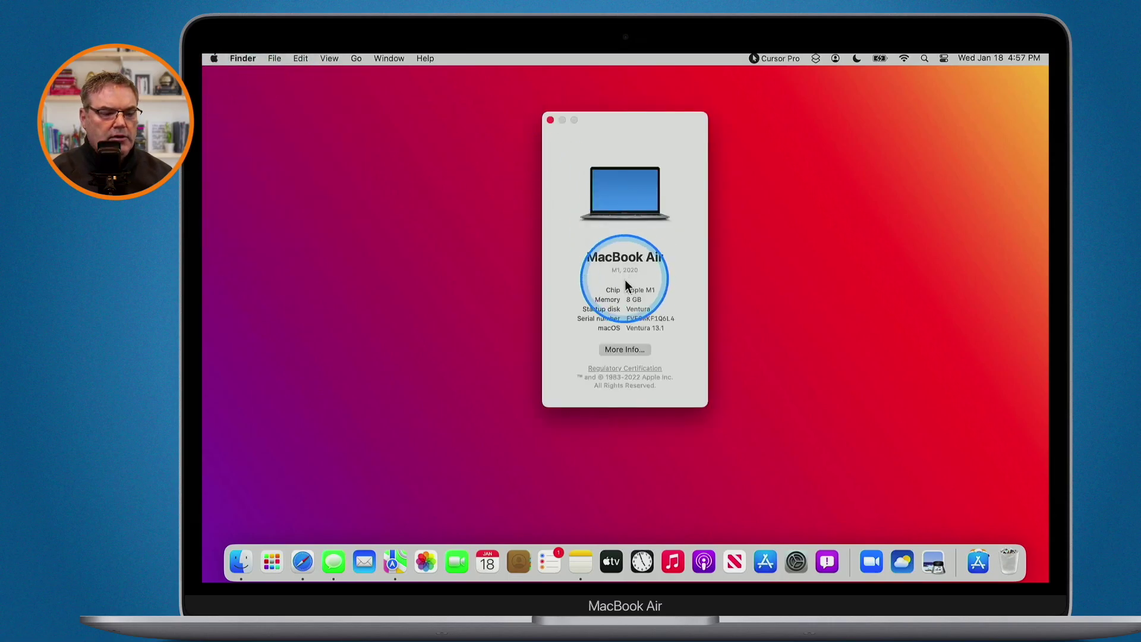
pyautogui.click(624, 350)
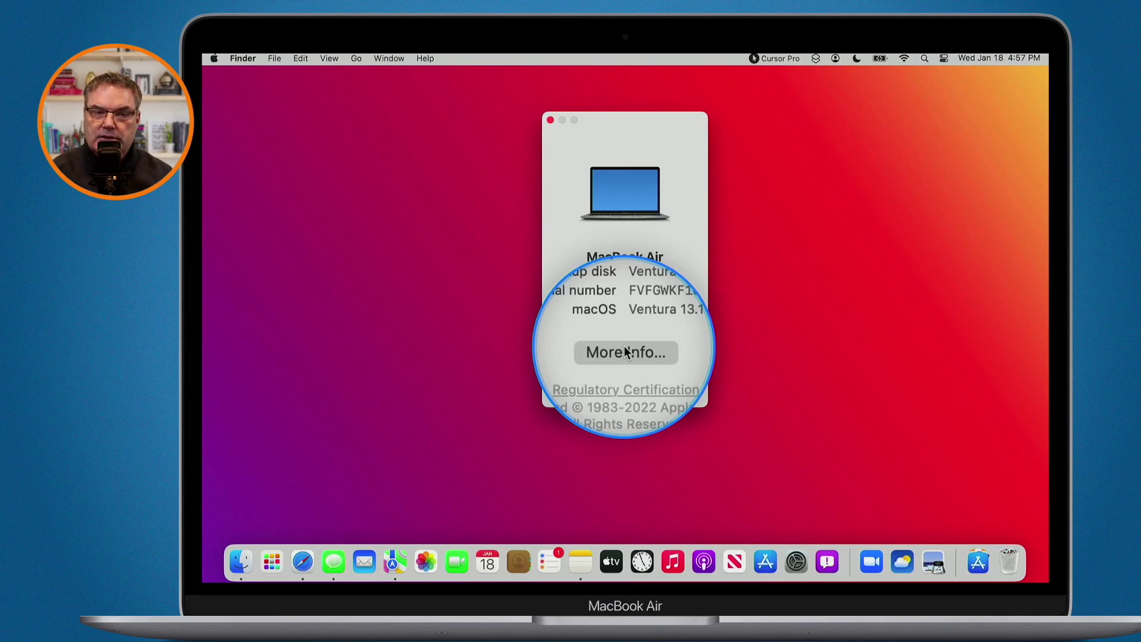
pyautogui.click(625, 352)
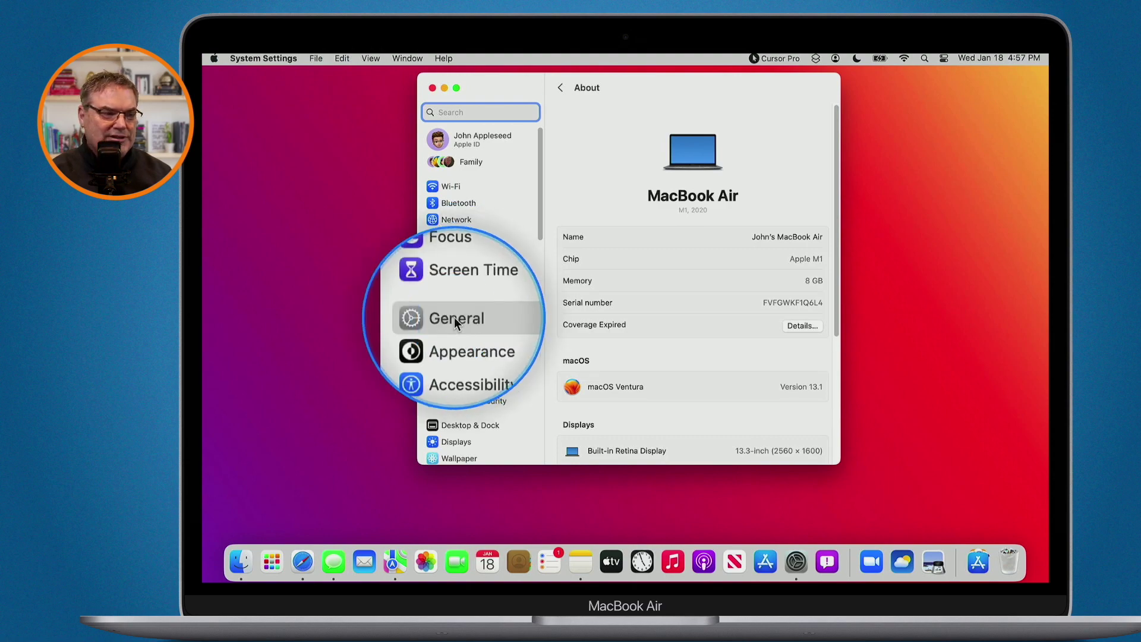
pyautogui.click(432, 88)
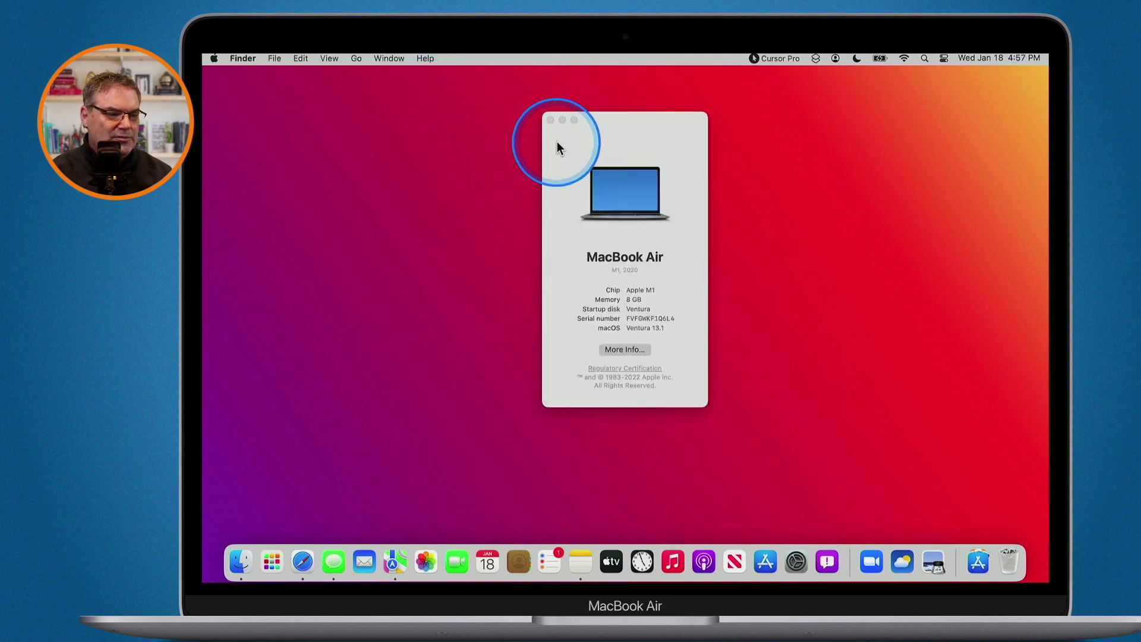
pyautogui.click(551, 120)
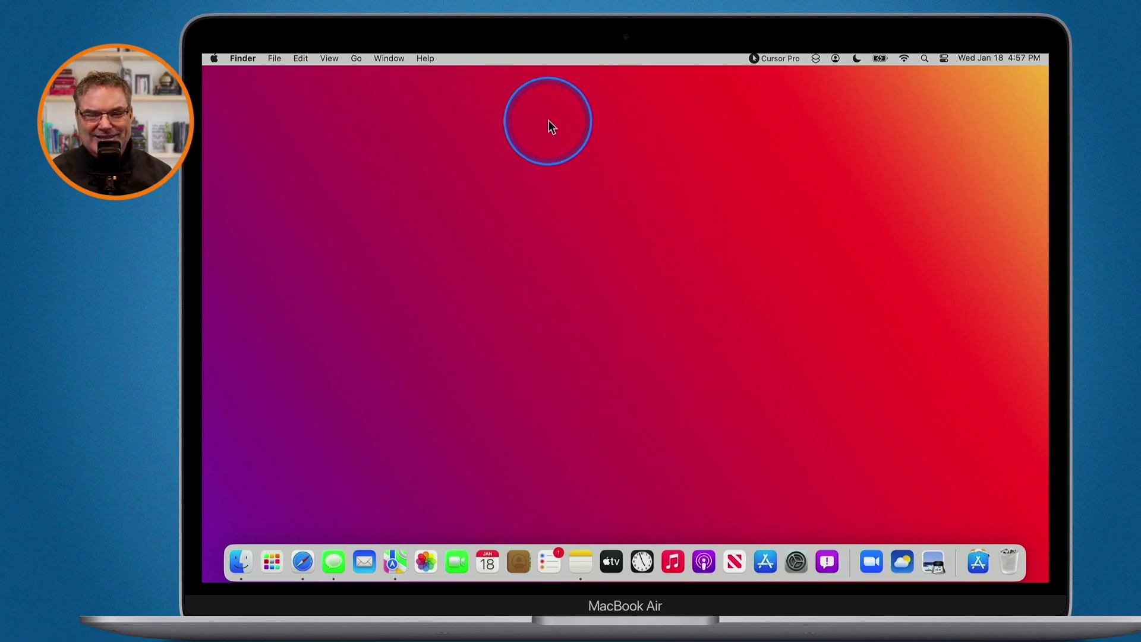
# Launch System Settings from the Apple menu and go to the General page
pyautogui.click(214, 59)
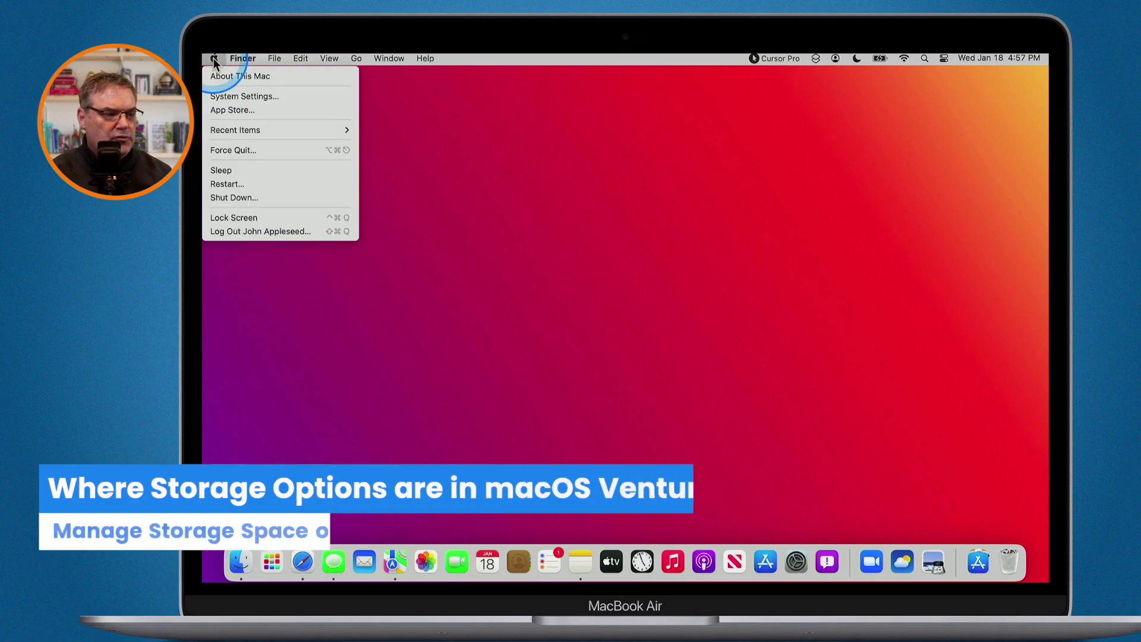
pyautogui.click(228, 96)
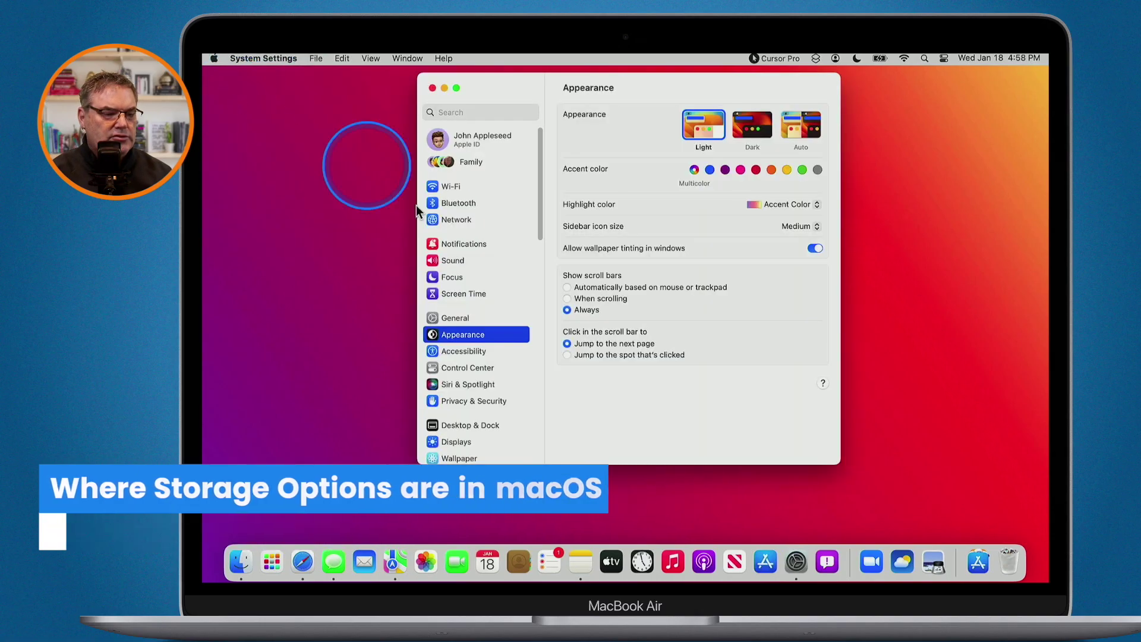
pyautogui.click(446, 318)
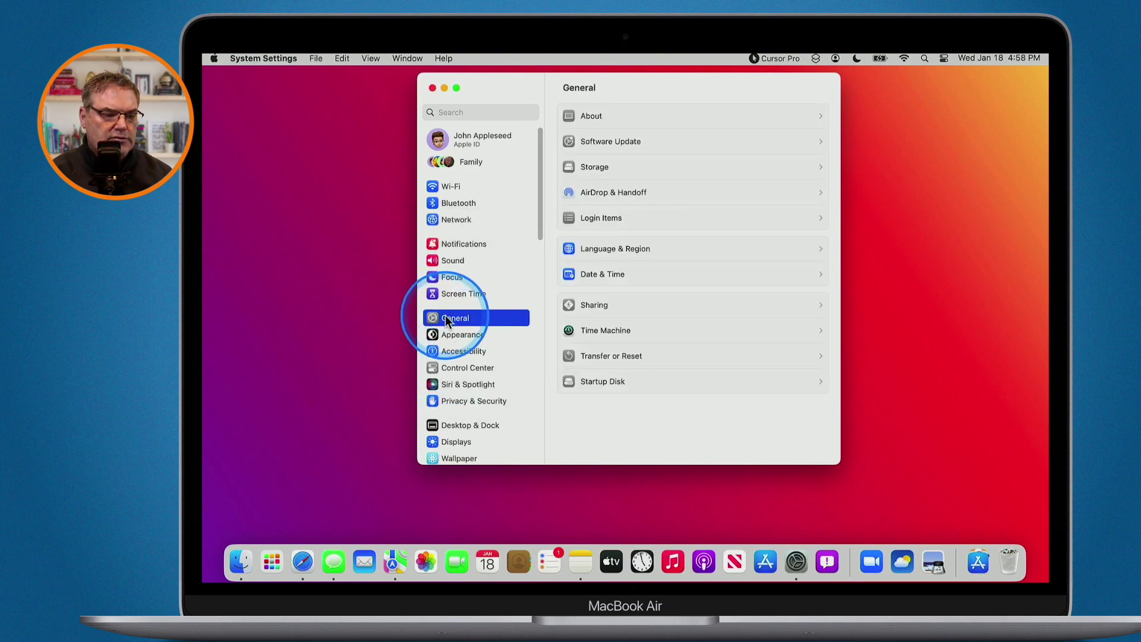
# Open Storage and wait until it shows 120.55 GB of 245.11 GB used
pyautogui.click(578, 169)
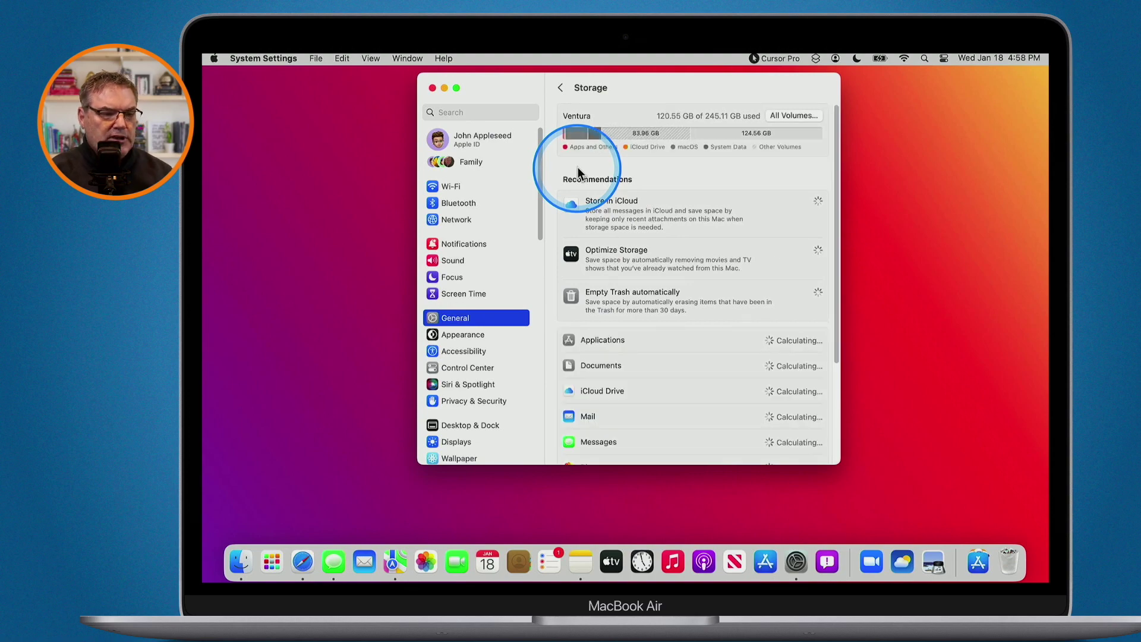
pyautogui.moveTo(586, 134)
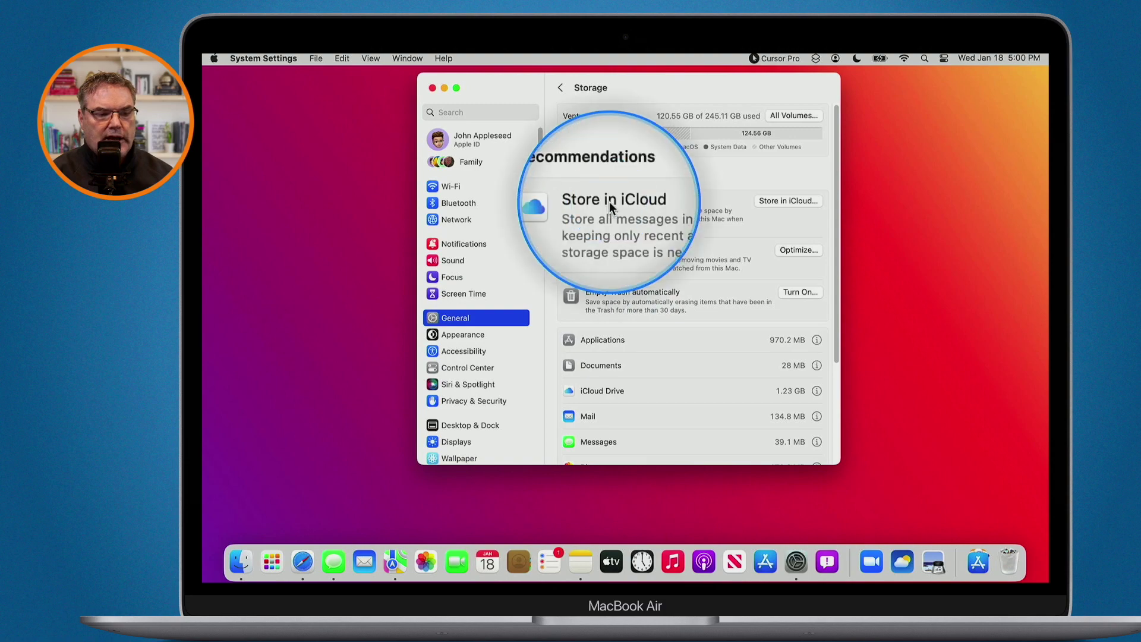
pyautogui.click(788, 200)
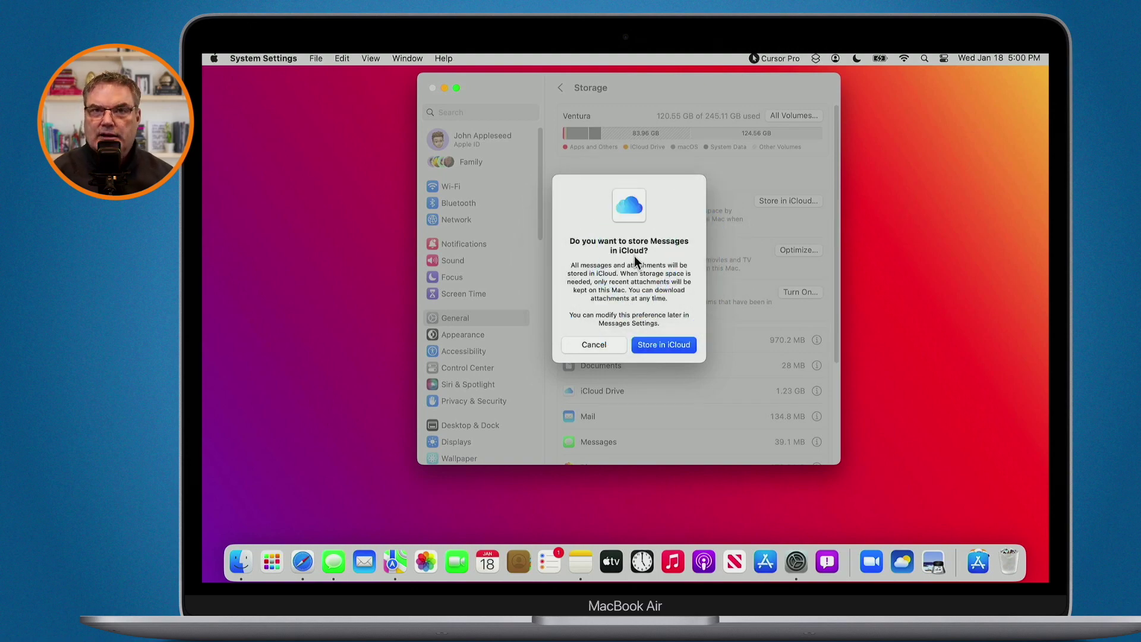
pyautogui.click(596, 344)
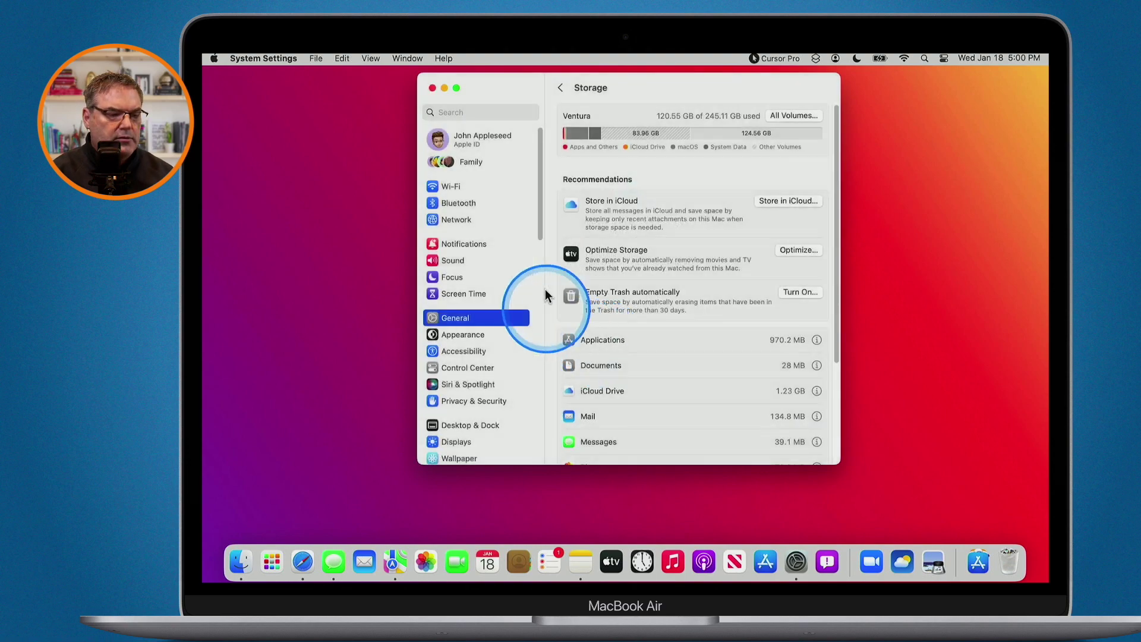
pyautogui.click(792, 250)
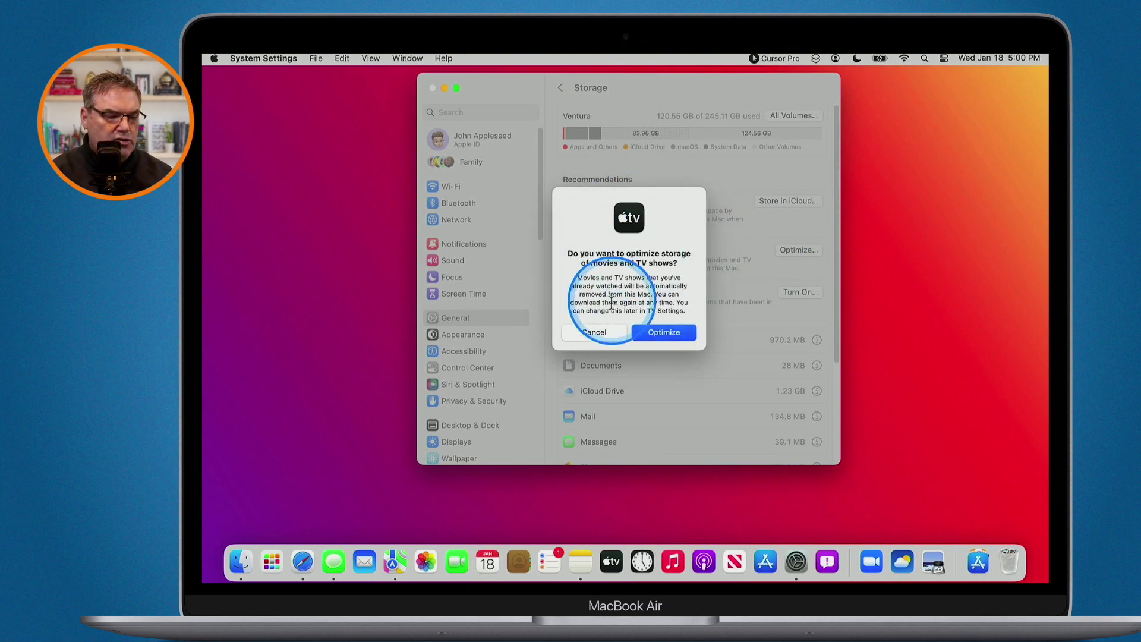
pyautogui.click(598, 330)
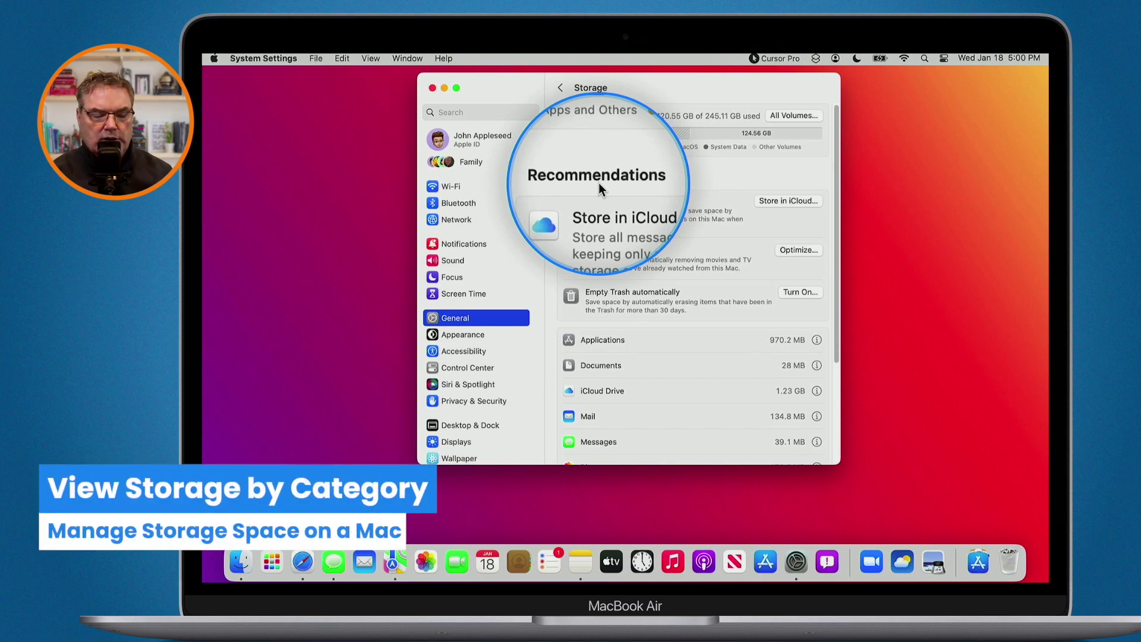
# Scroll the Storage categories and open the details for Documents (28 MB)
pyautogui.scroll(-5, 593, 246)
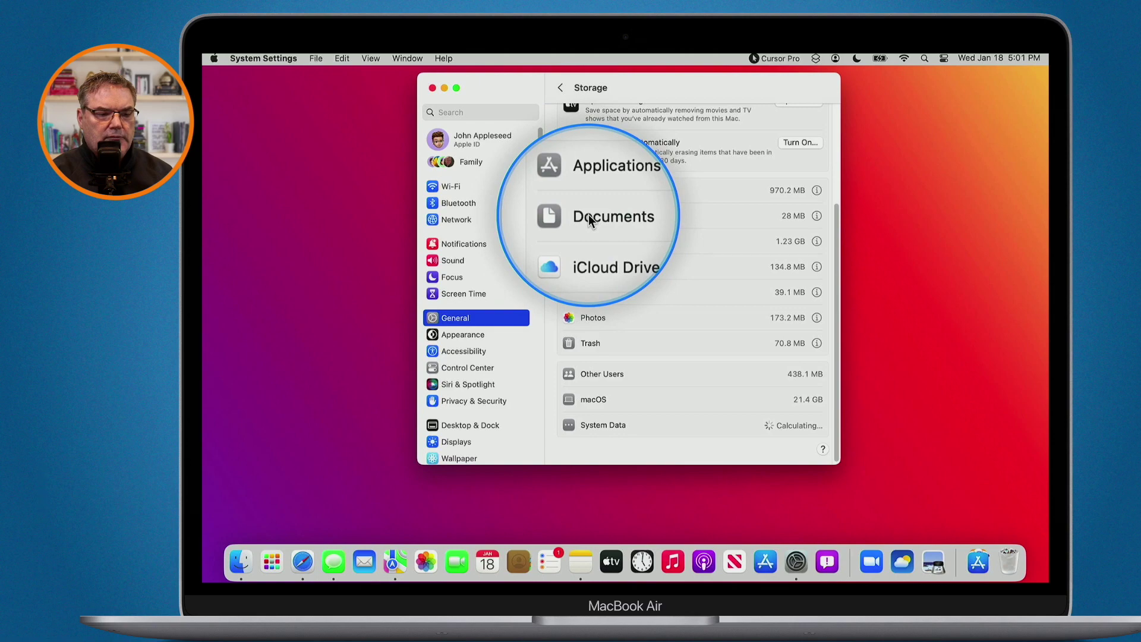
pyautogui.click(818, 216)
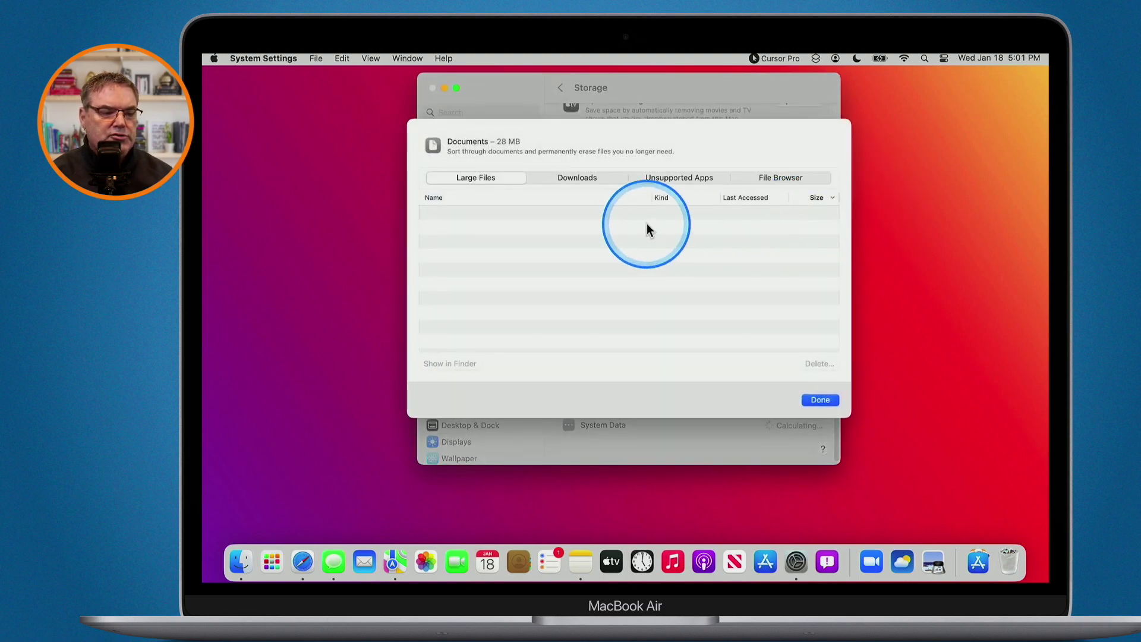
# Permanently delete IMG_4700.jpeg (4.9 MB) from the Downloads list
pyautogui.click(576, 177)
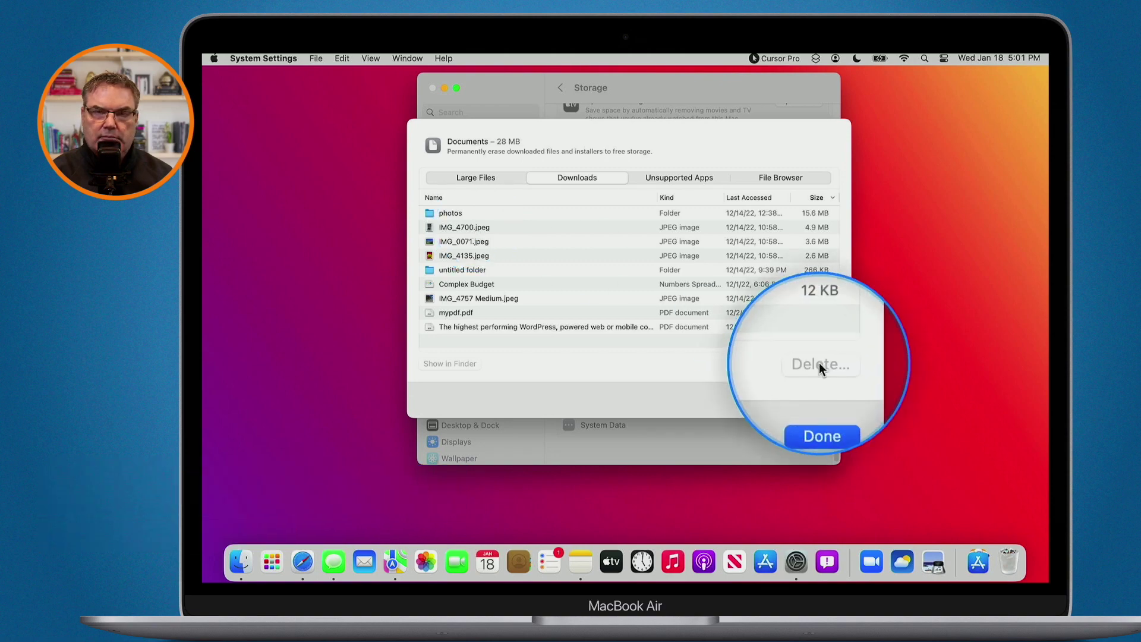
pyautogui.click(460, 227)
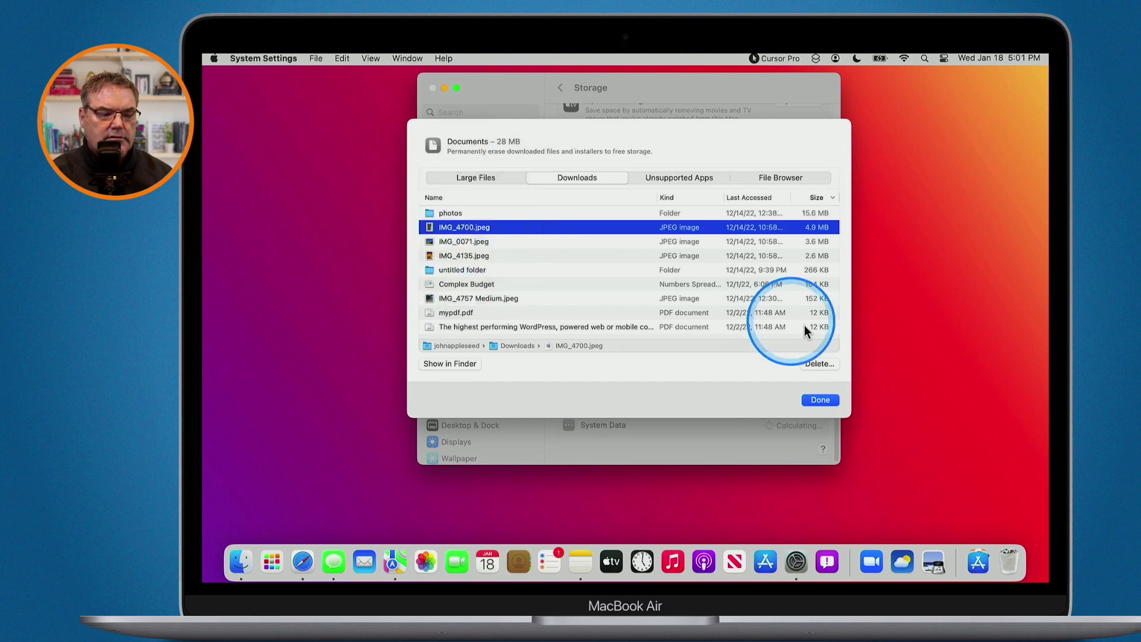
pyautogui.click(819, 364)
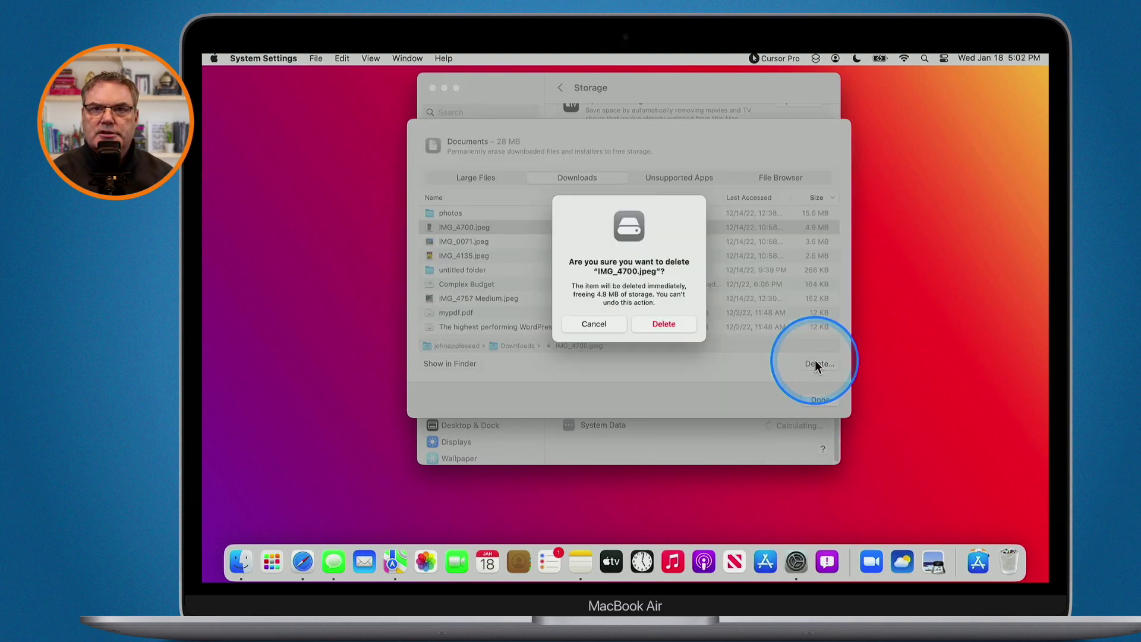
pyautogui.click(665, 322)
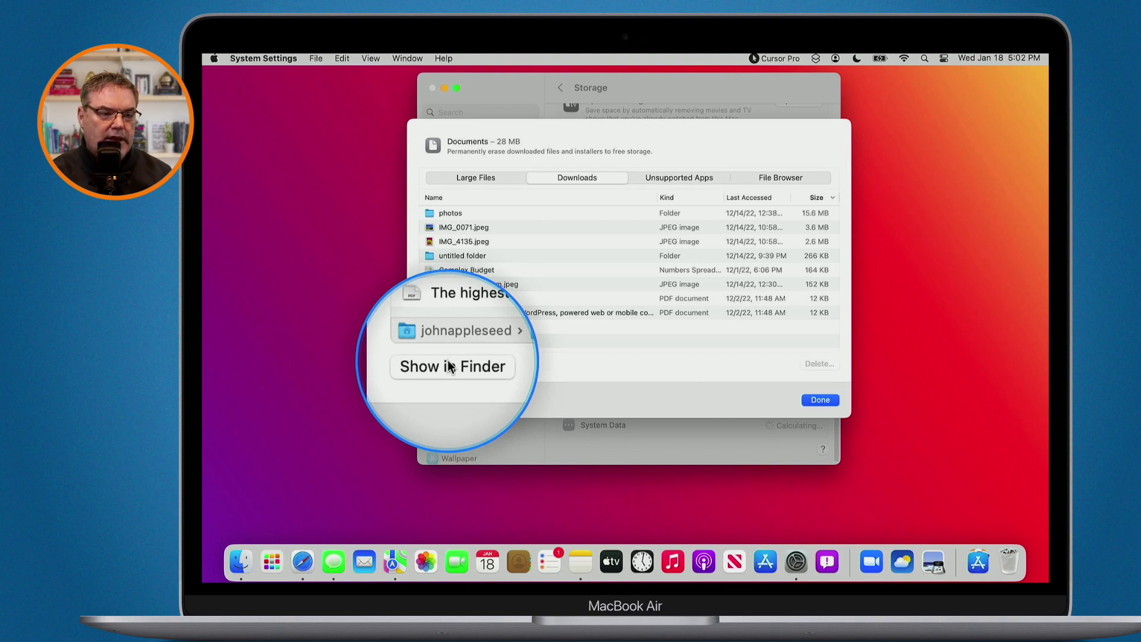
# Review Unsupported Apps and the File Browser's Pictures and Documents folders, then return to Large Files
pyautogui.click(686, 178)
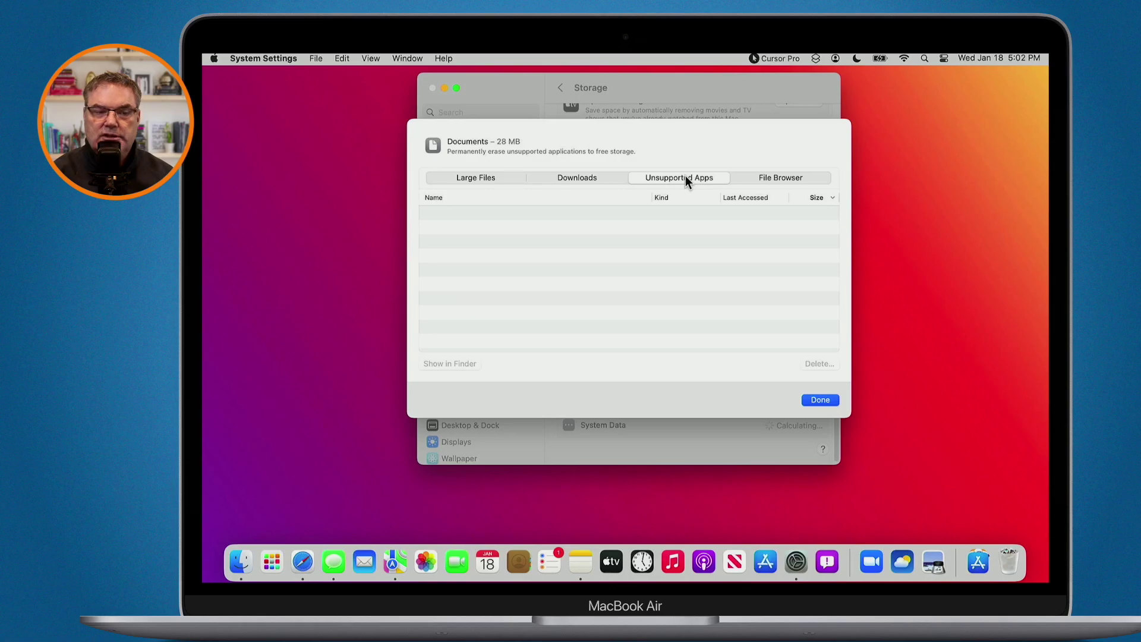
pyautogui.click(765, 177)
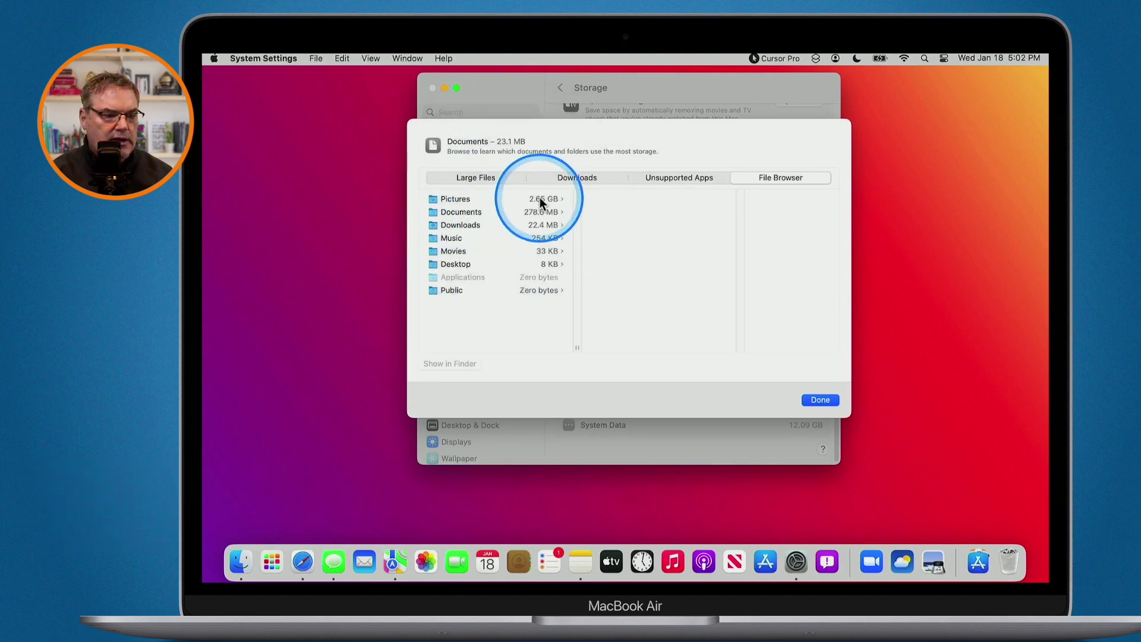
pyautogui.click(539, 197)
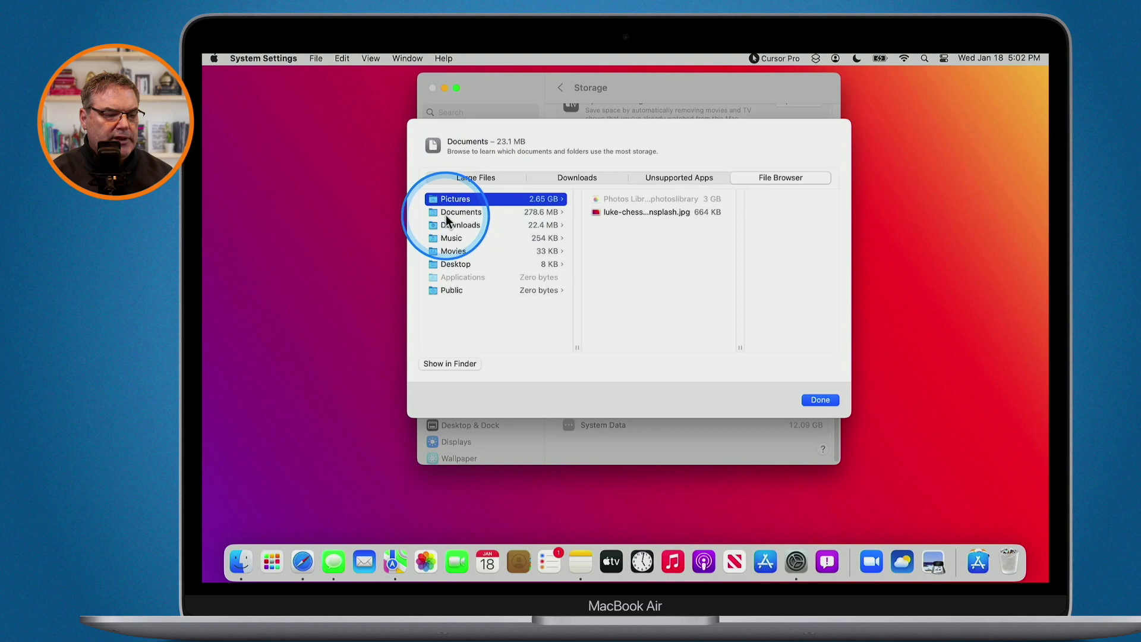
pyautogui.click(537, 212)
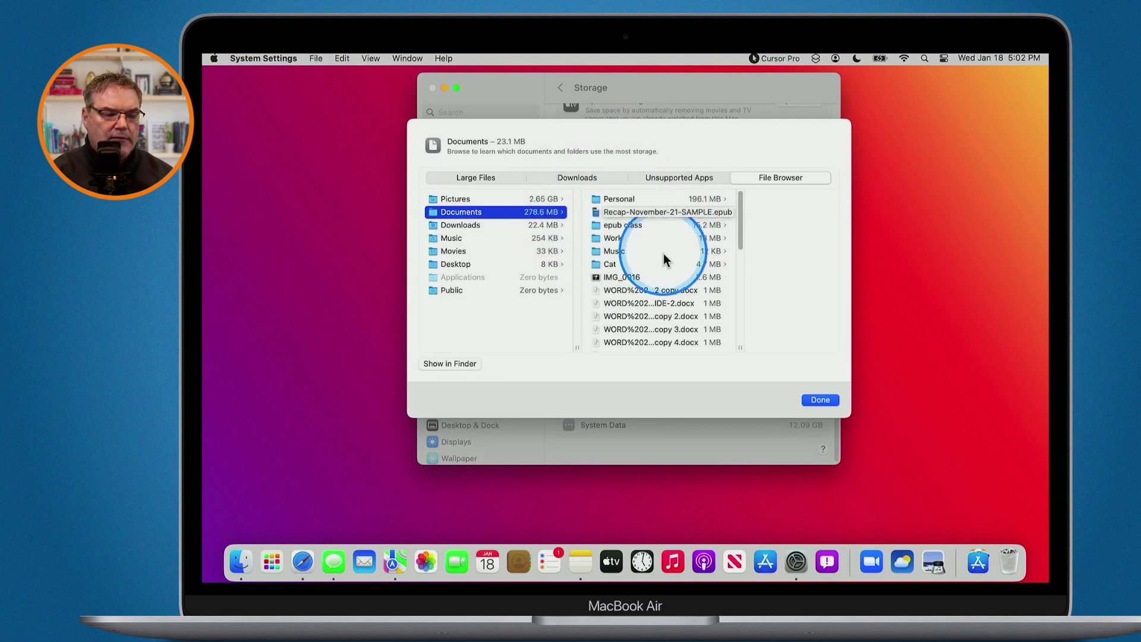
pyautogui.click(647, 290)
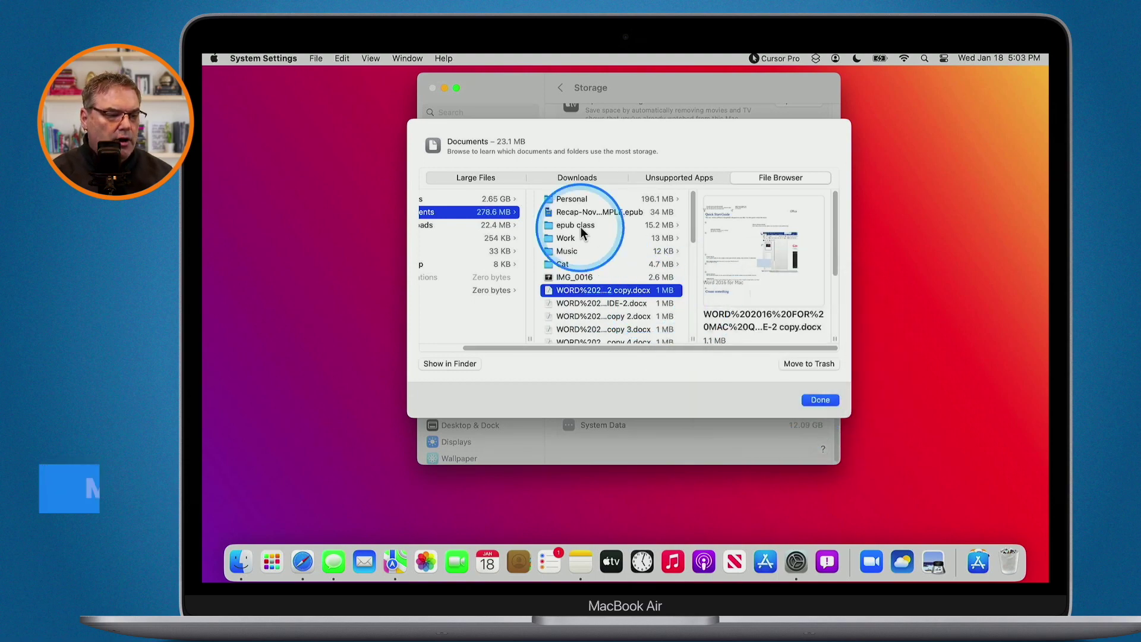
pyautogui.click(475, 178)
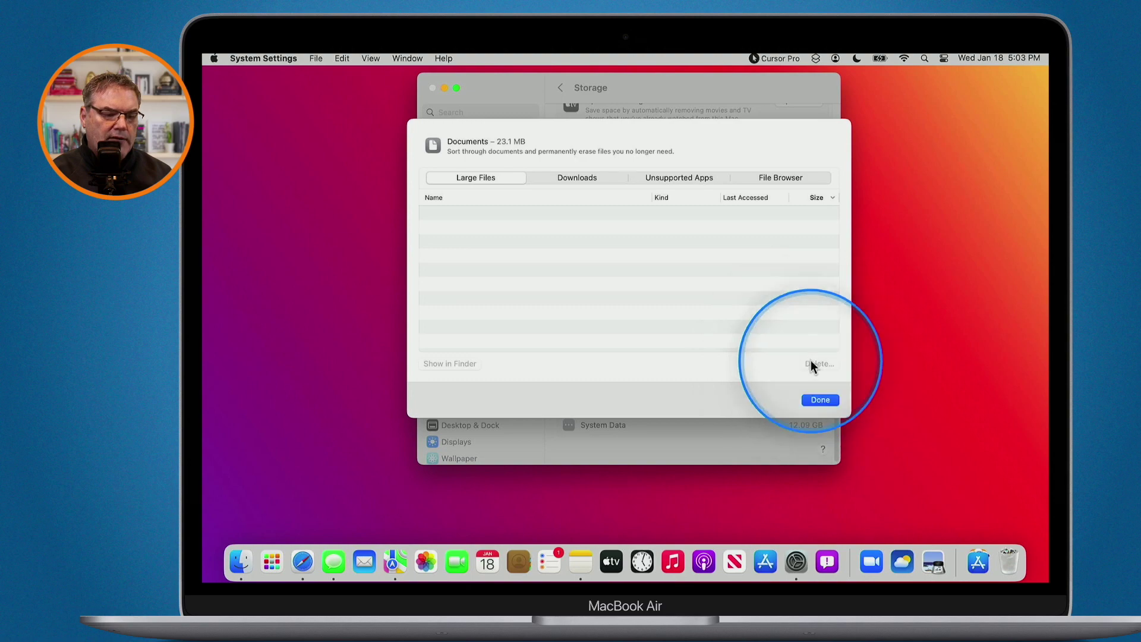
# Close the Documents details with Done, leaving Documents at 23.1 MB
pyautogui.click(816, 400)
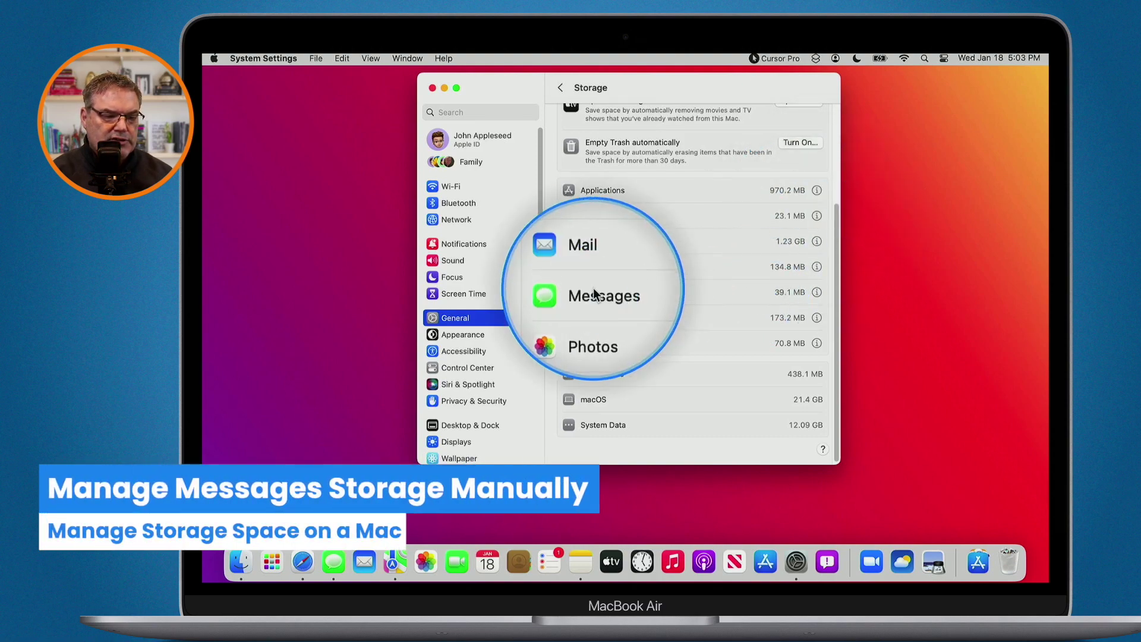
pyautogui.click(816, 293)
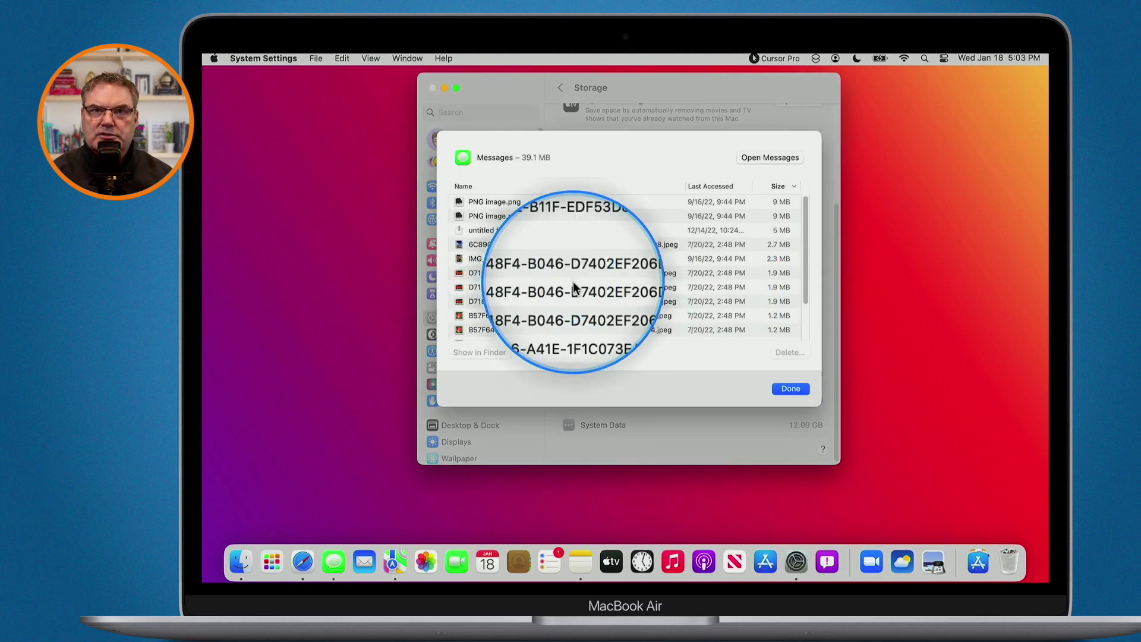
pyautogui.click(487, 201)
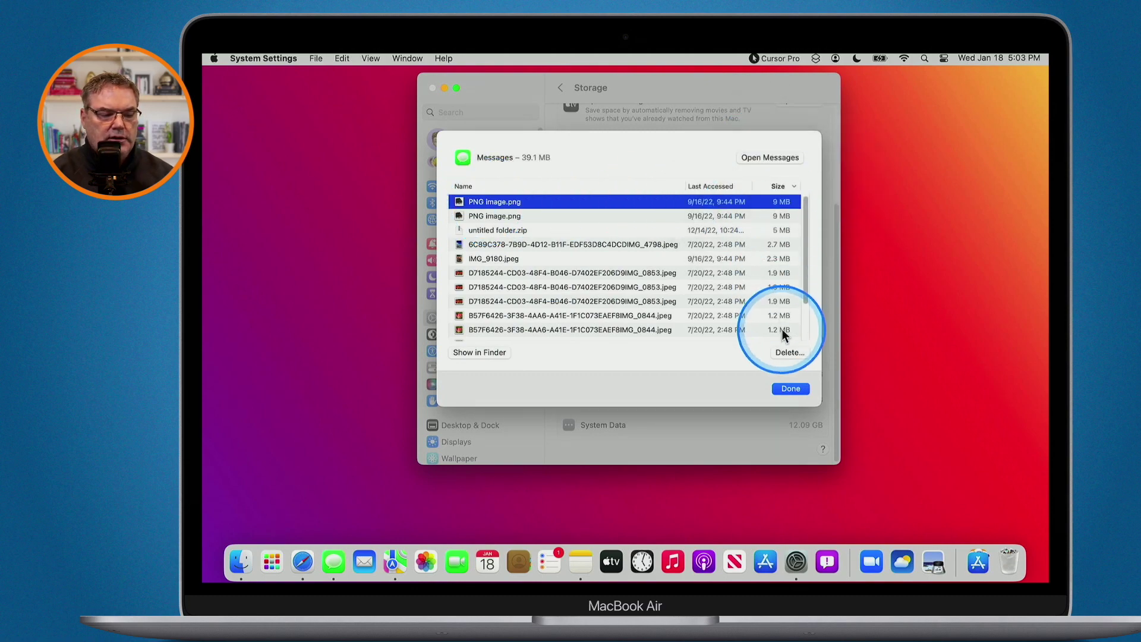
pyautogui.click(780, 352)
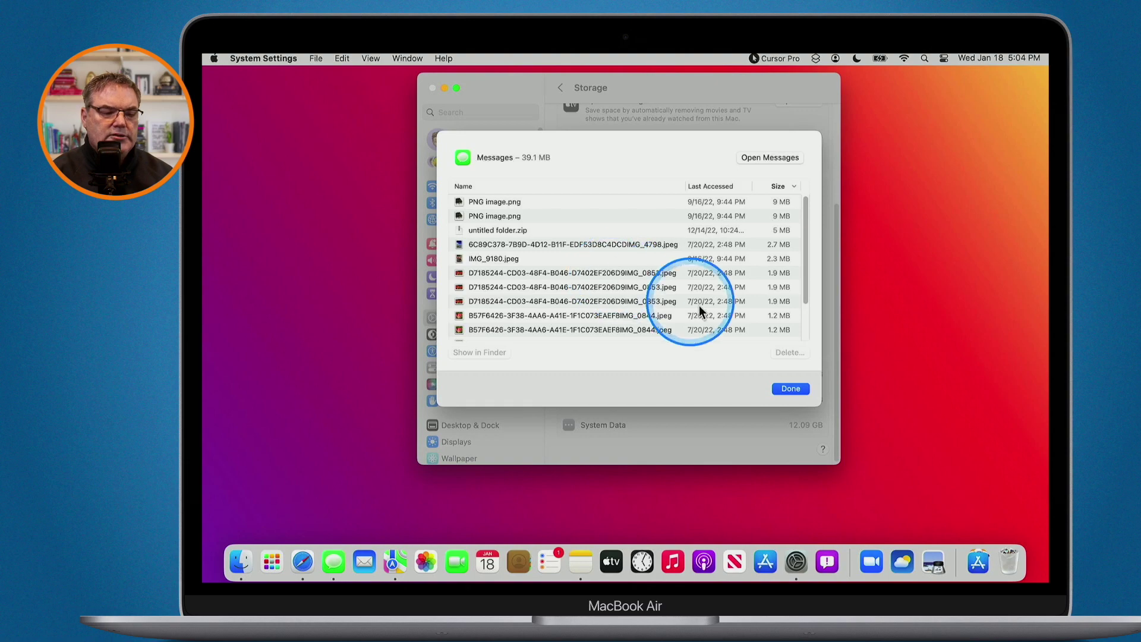
pyautogui.click(789, 388)
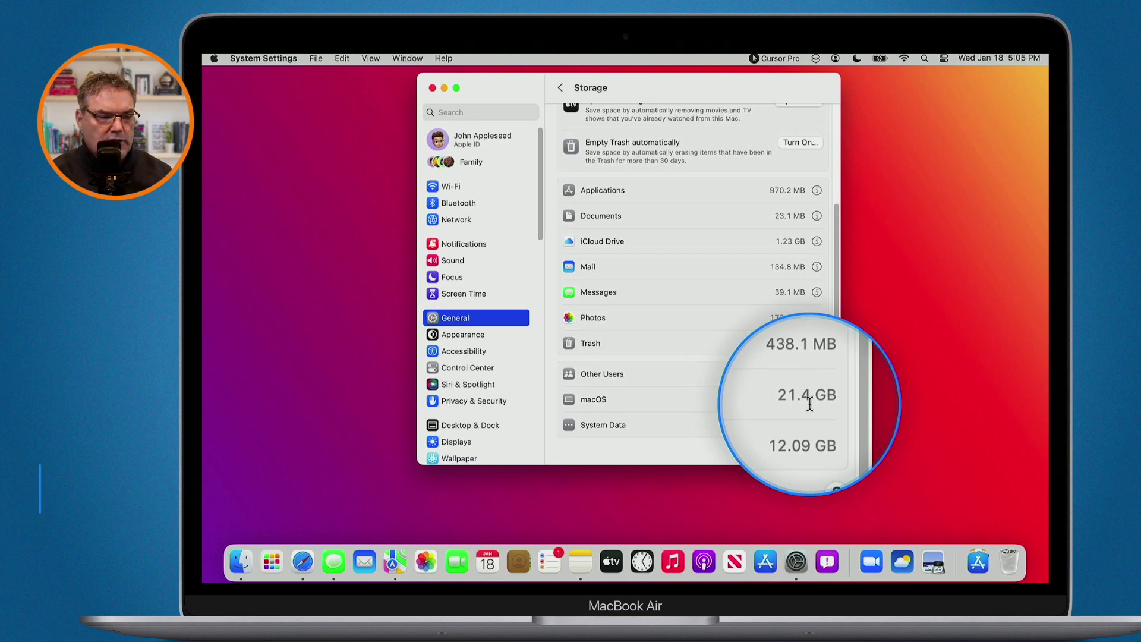
# Close the System Settings window
pyautogui.click(431, 88)
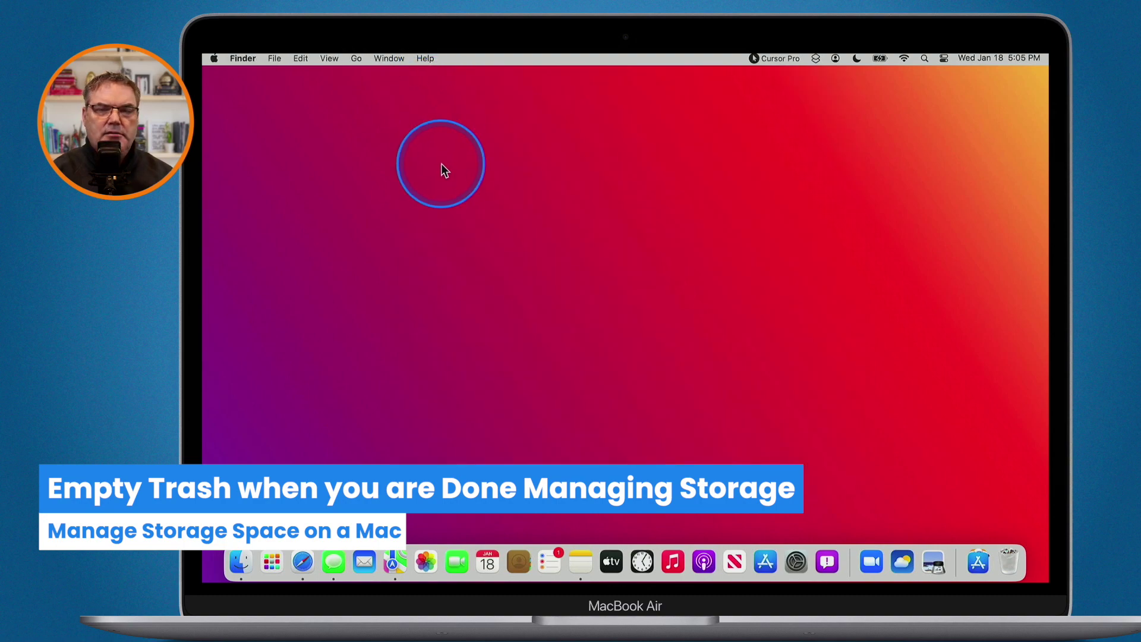